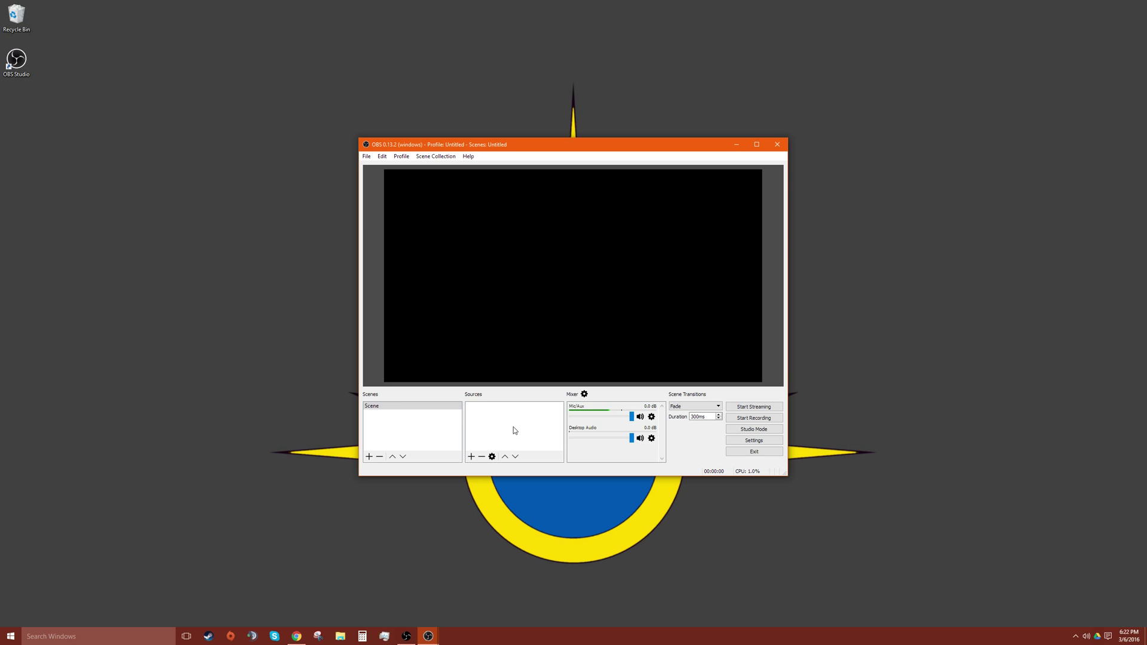
Step: Add a Window Capture source named 'Chrome' that captures the chrome.exe Google Chrome window
right_click(507, 408)
mouse_move(534, 415)
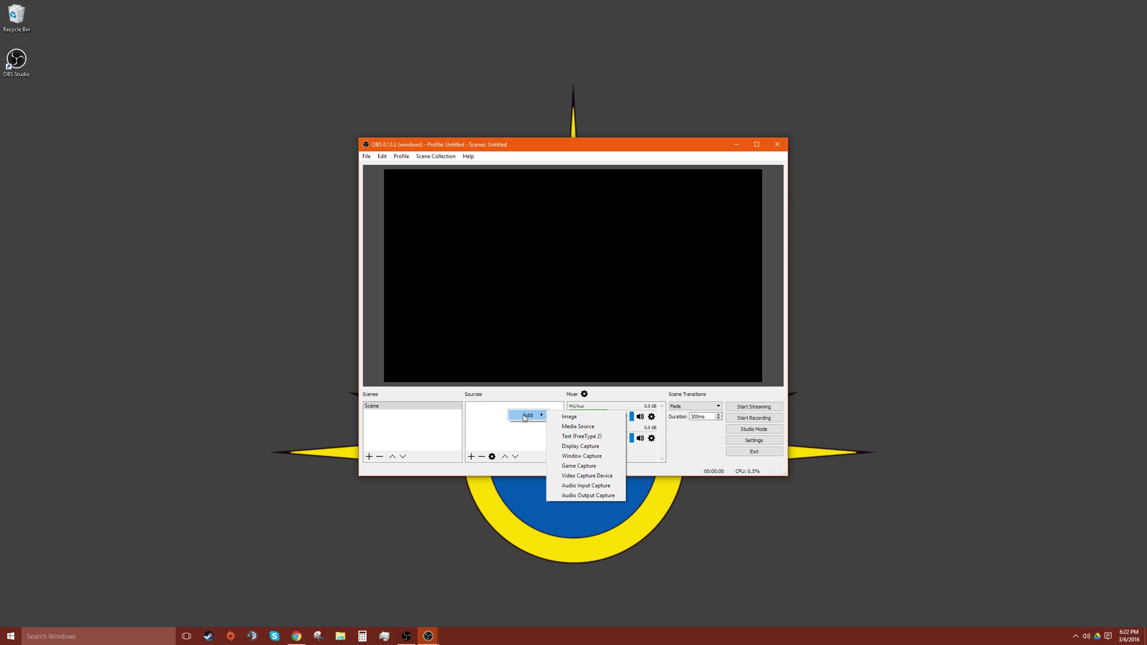
left_click(612, 457)
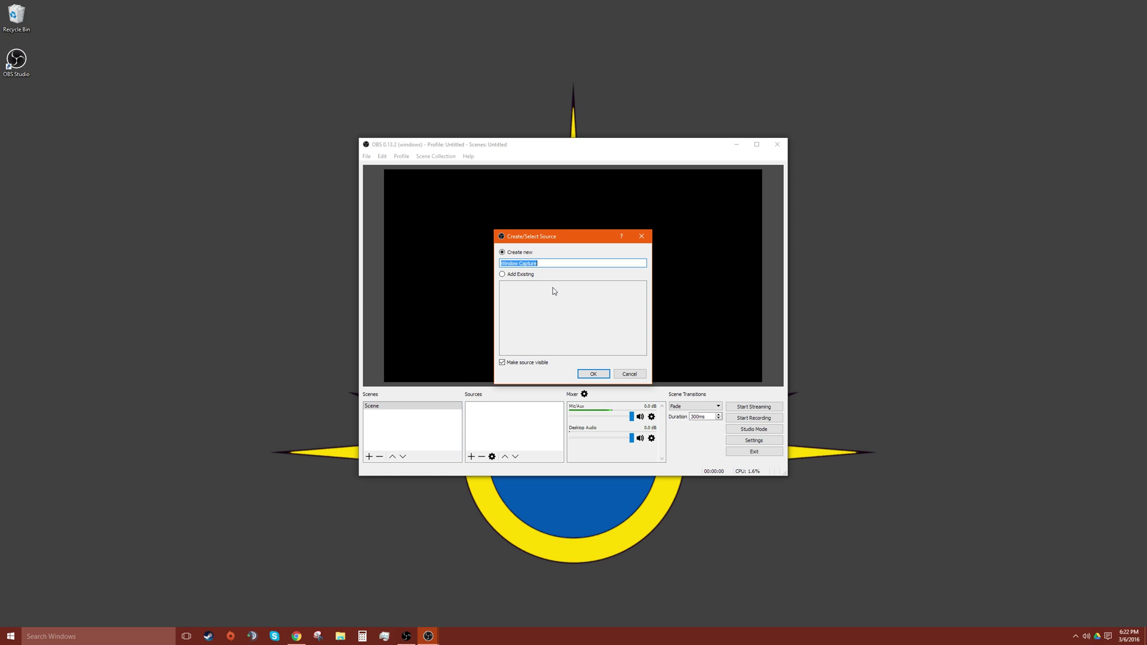
type("Chrome")
left_click(591, 373)
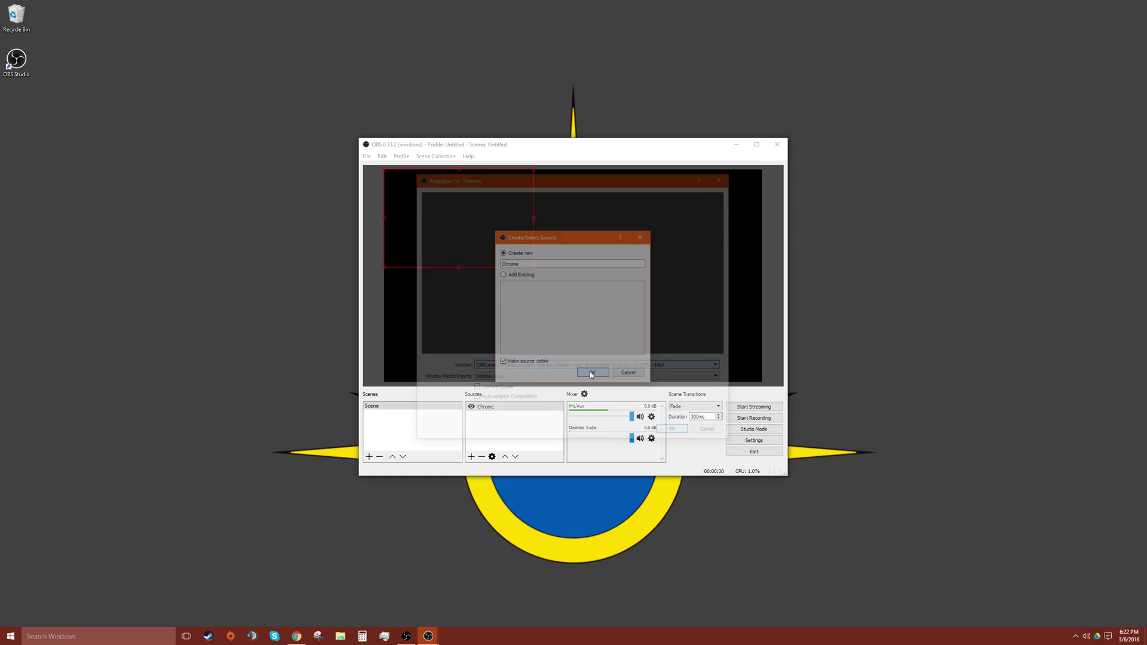
left_click(590, 368)
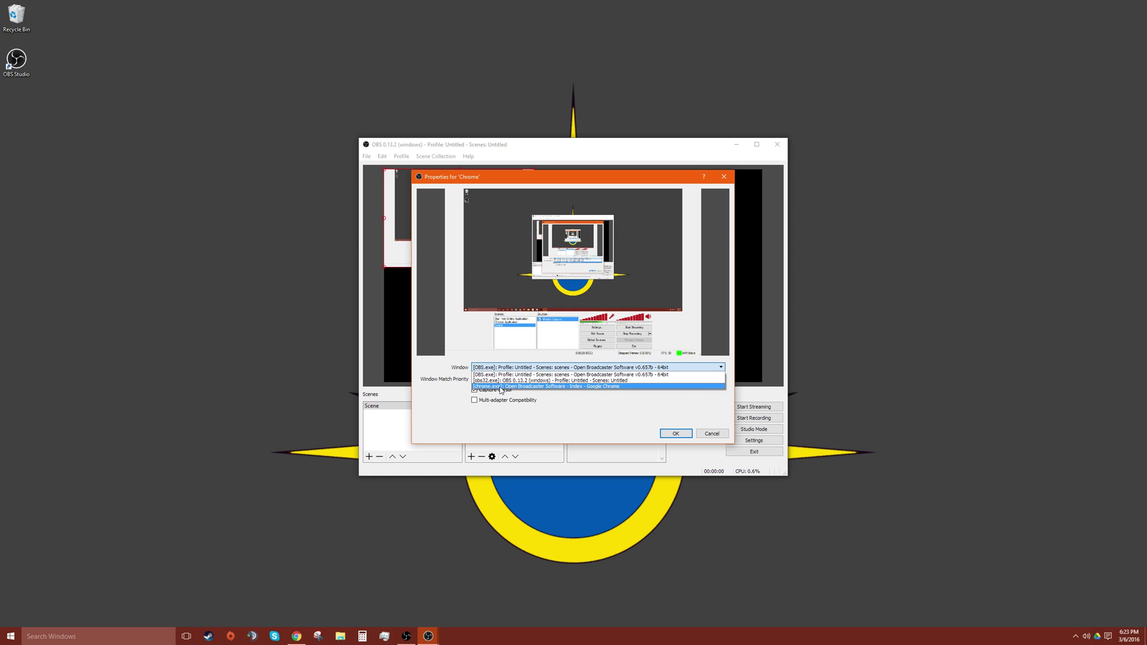
left_click(571, 386)
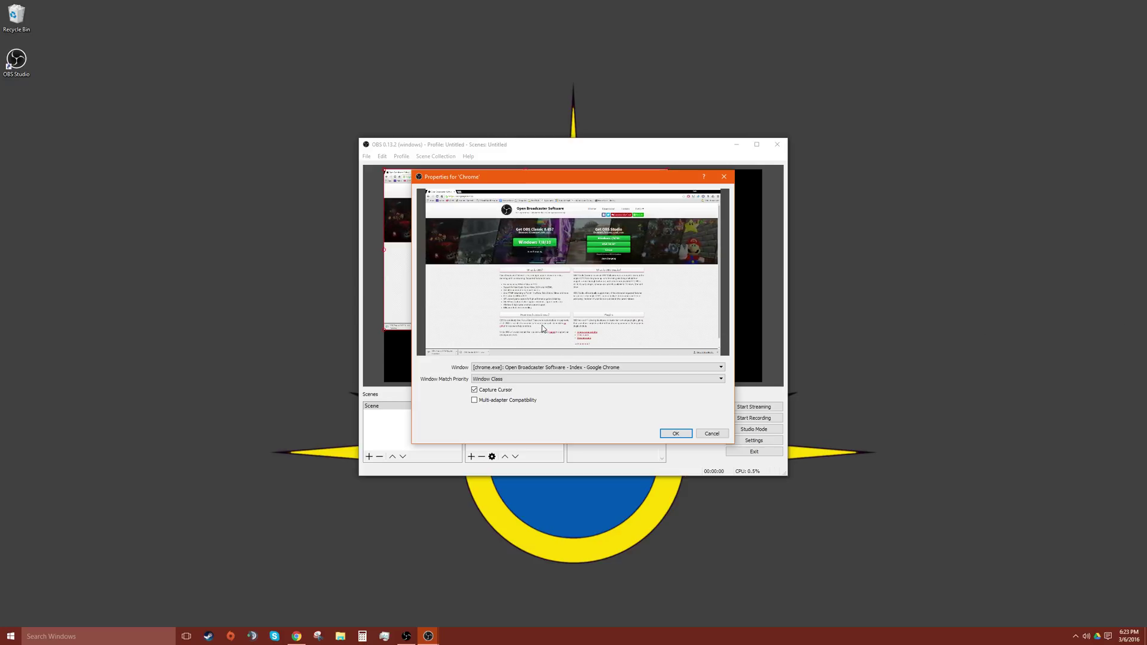
left_click(677, 433)
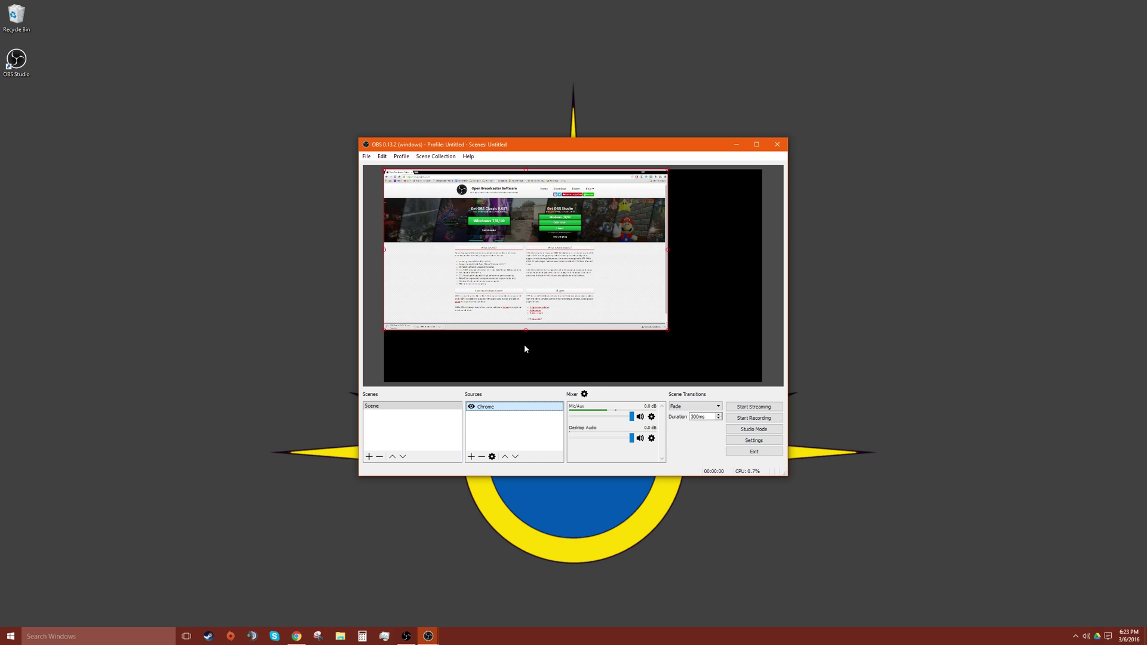
Step: In Settings > Video, keep the base canvas resolution at 2560x1440
left_click(366, 156)
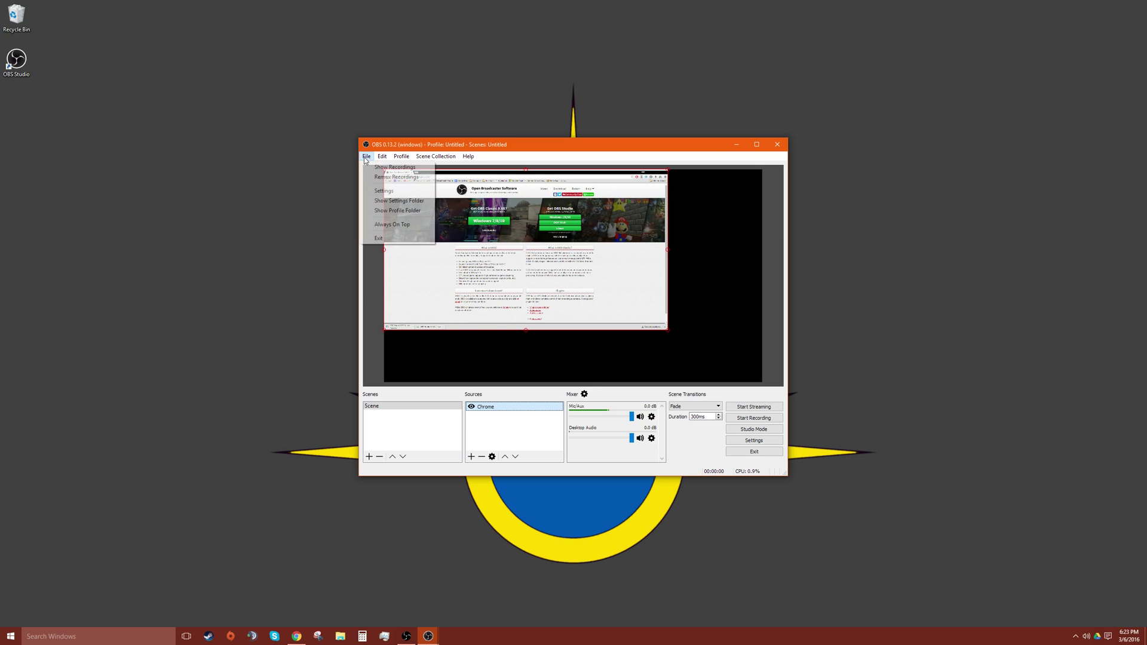
left_click(383, 187)
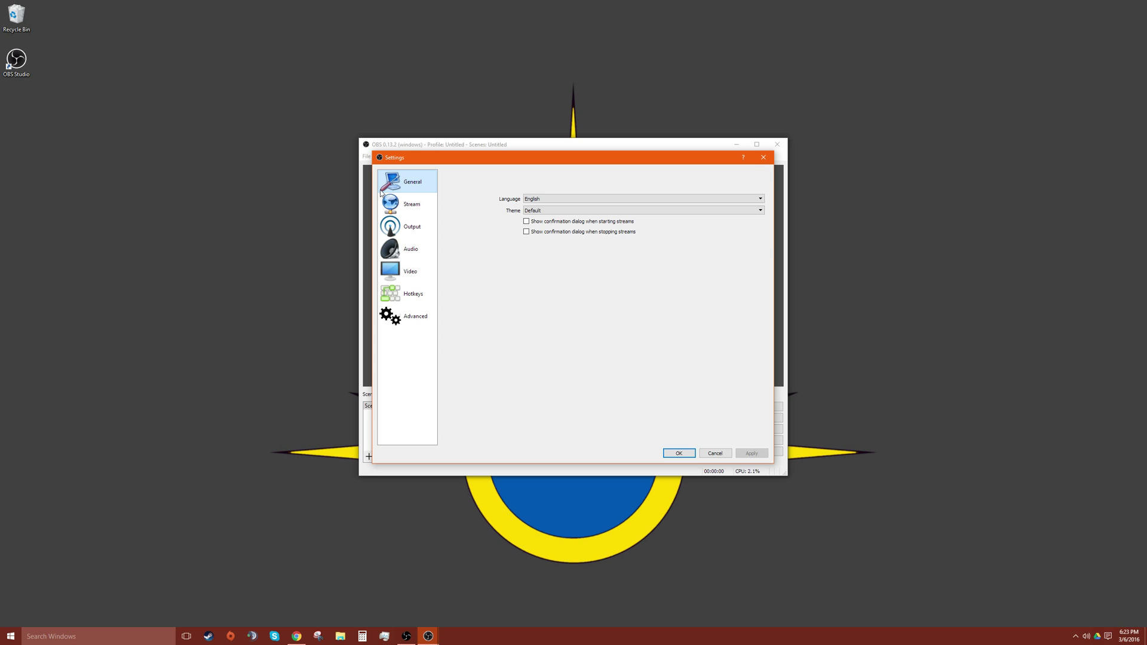
left_click(427, 277)
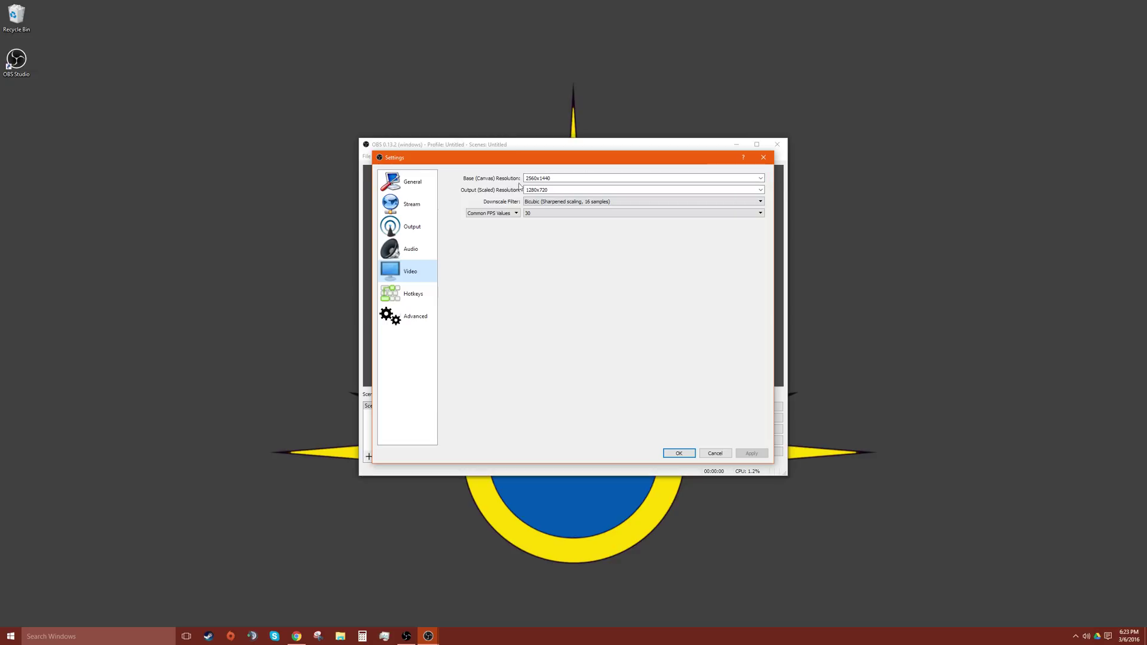
left_click(675, 180)
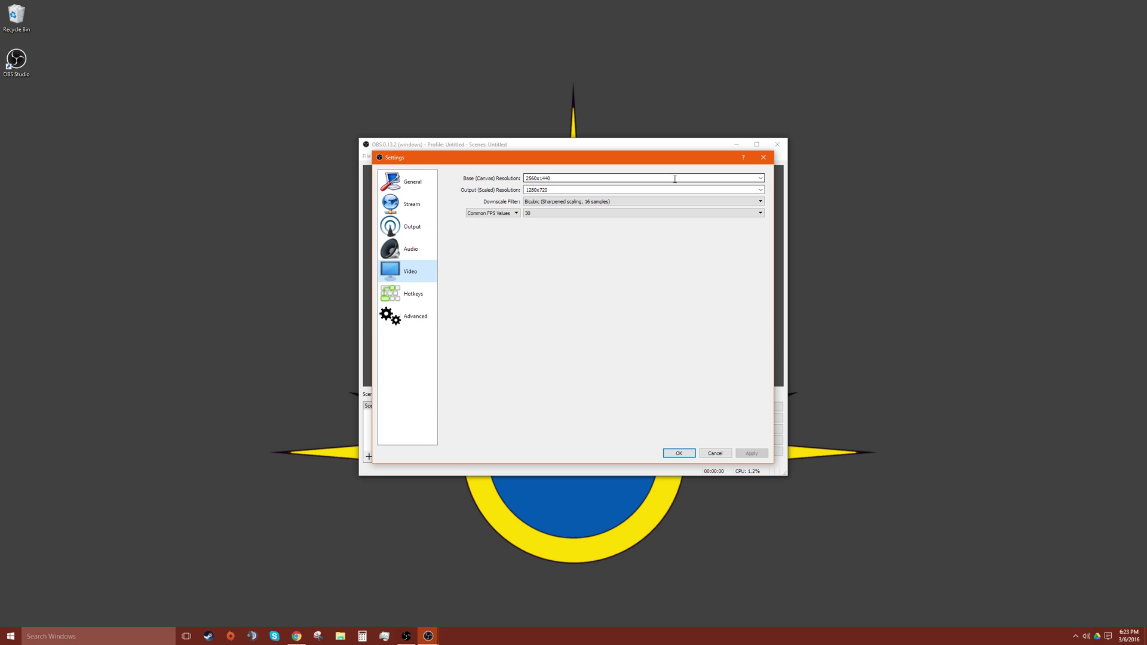
left_click(761, 179)
left_click(761, 185)
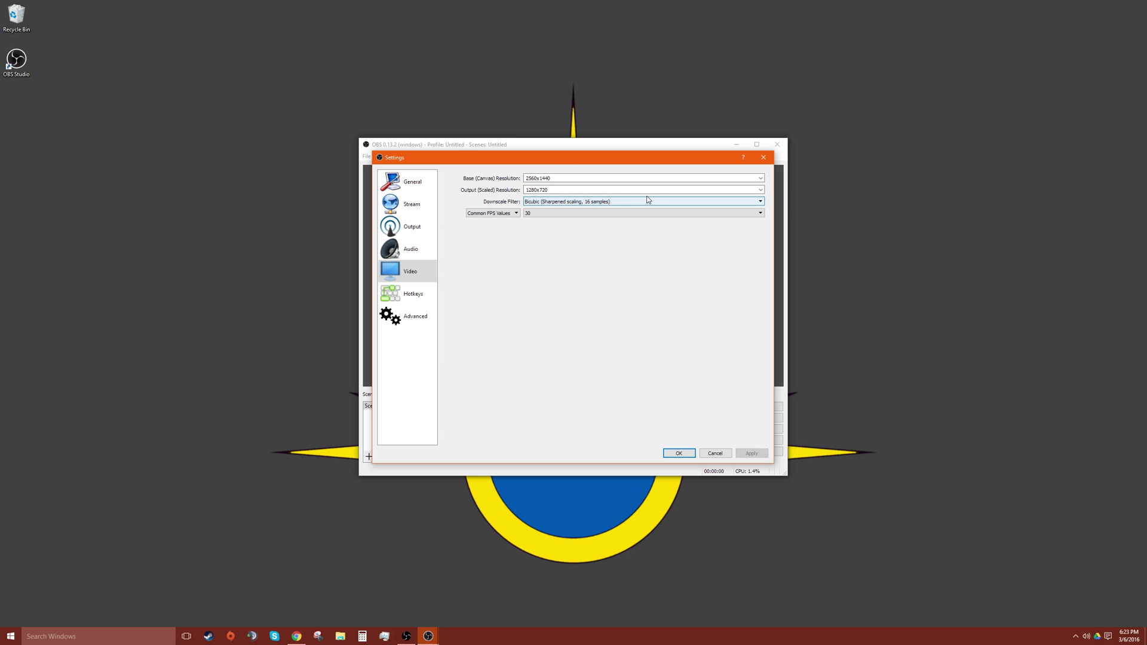
Step: Set the output resolution to 1920x1080, keep 30 FPS, and show the Audio settings
left_click(762, 190)
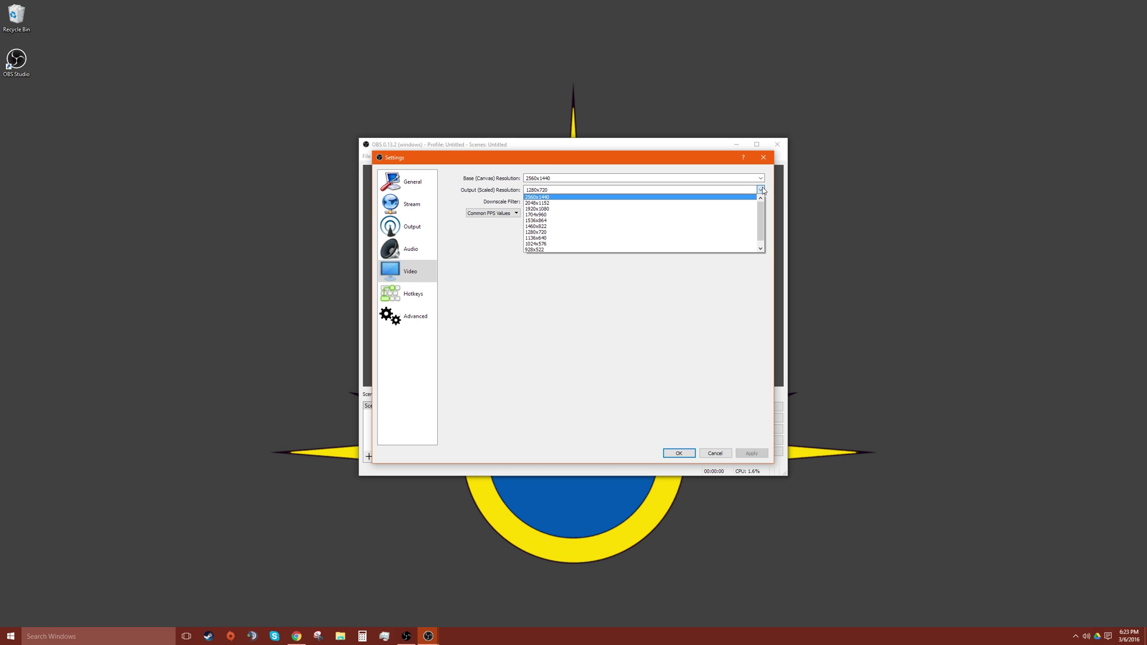
left_click(732, 209)
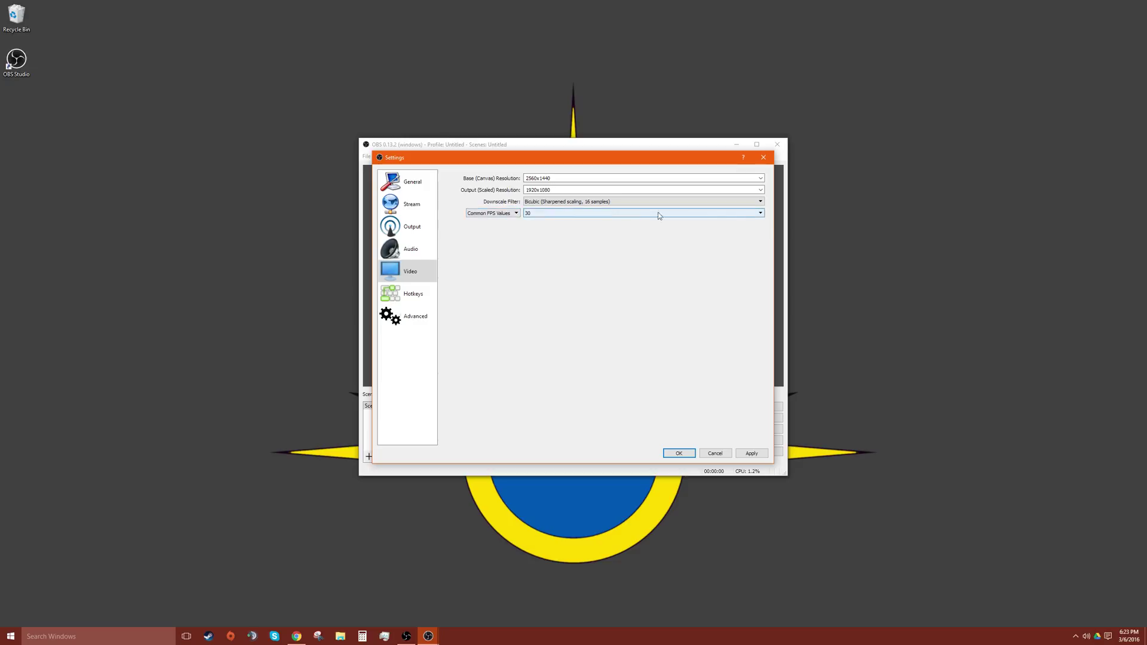
left_click(761, 214)
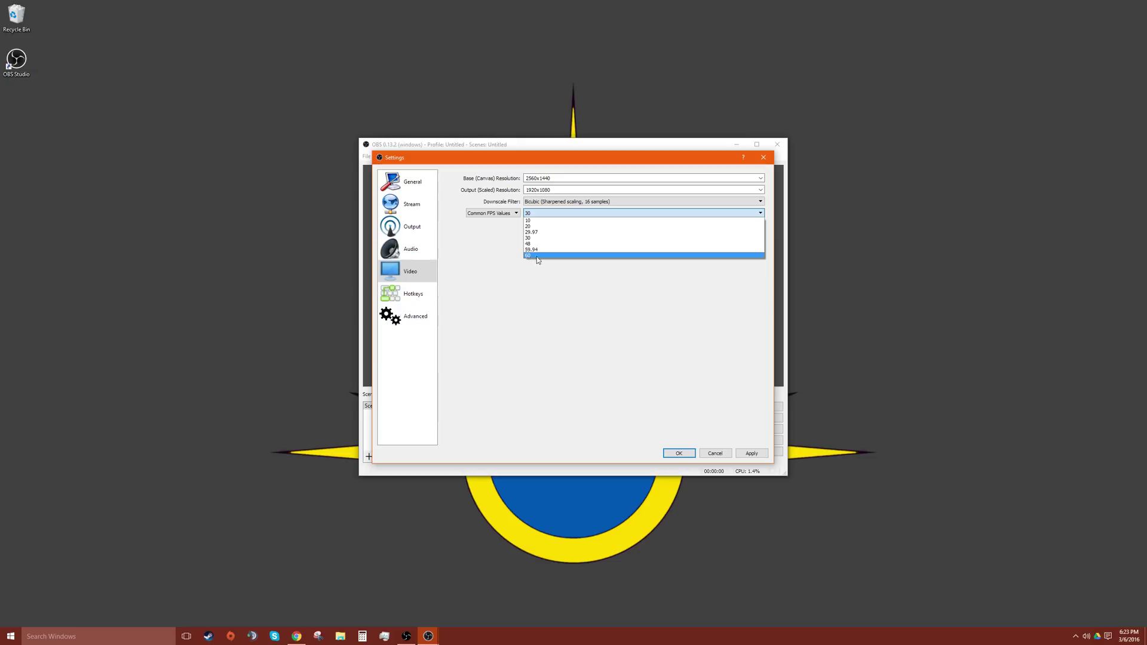
left_click(625, 296)
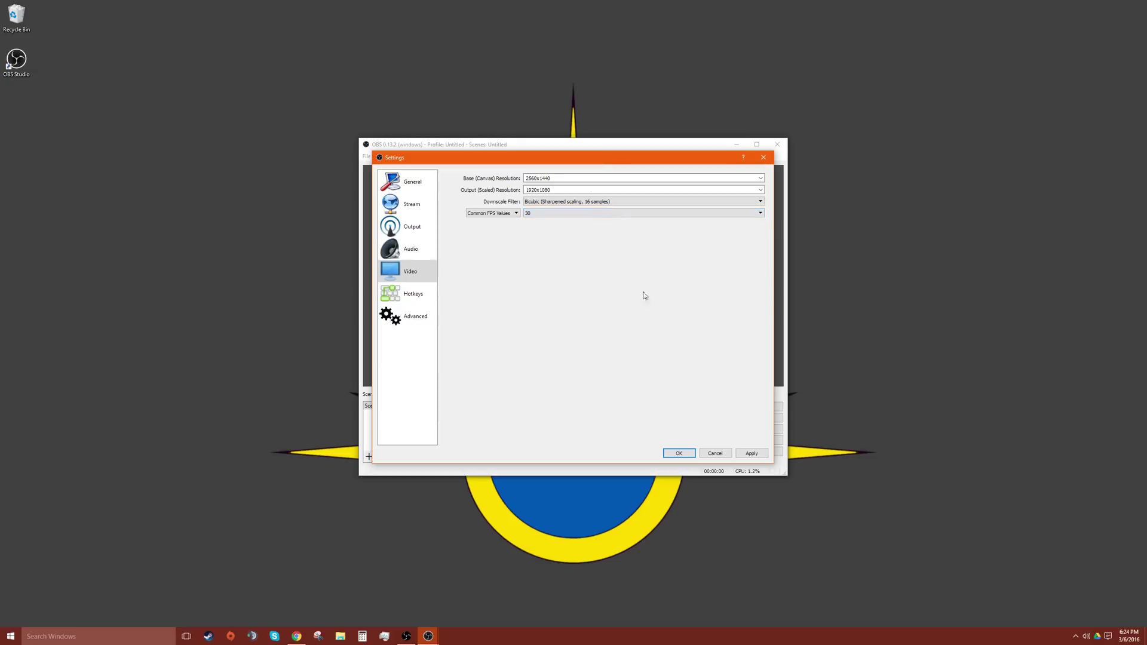
left_click(412, 250)
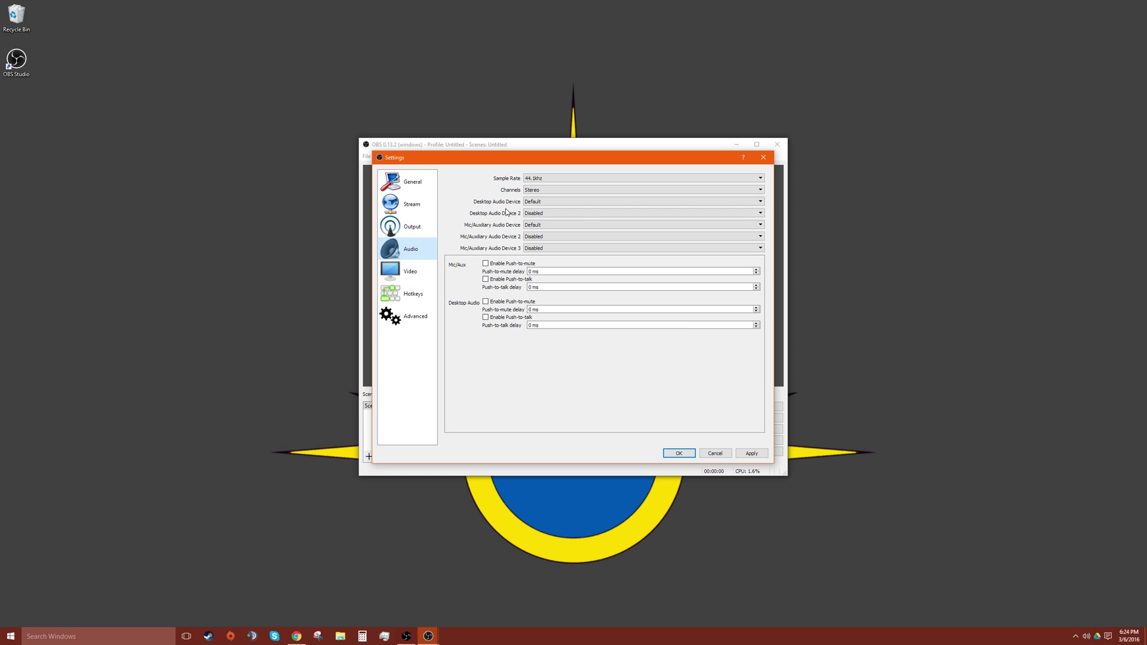
left_click(558, 204)
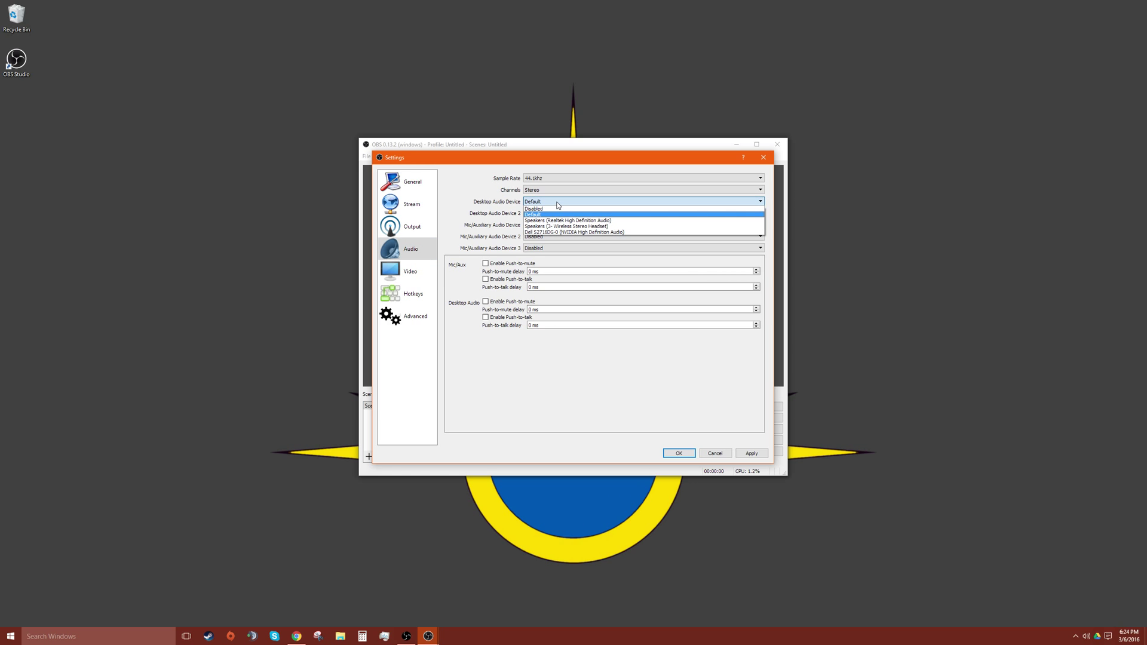
left_click(557, 203)
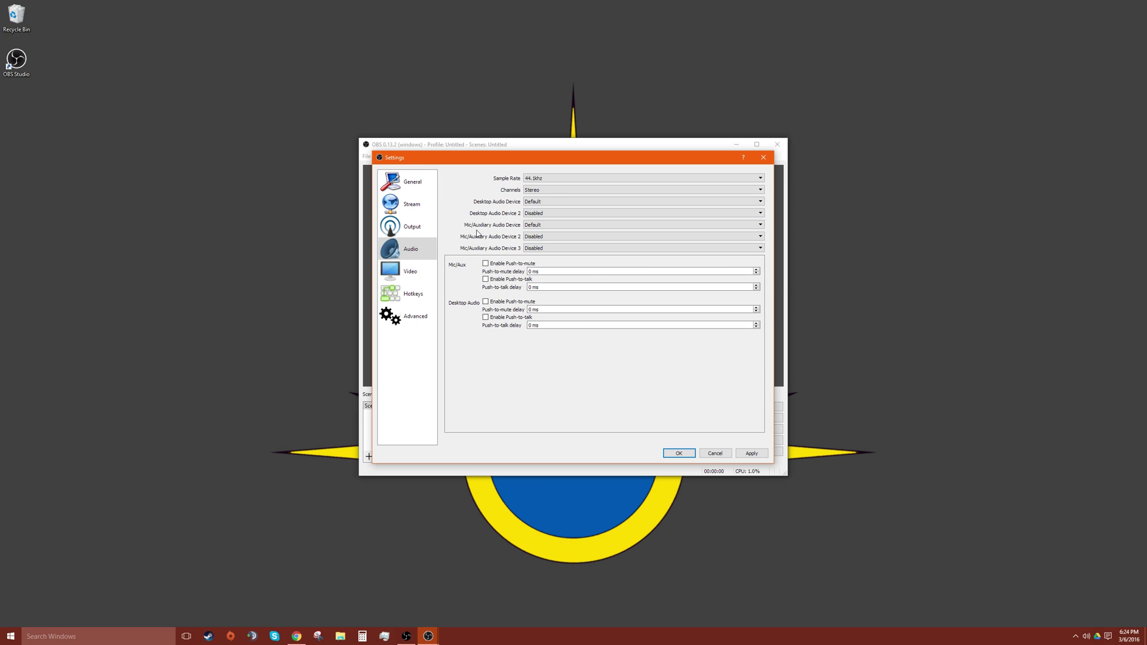
left_click(551, 236)
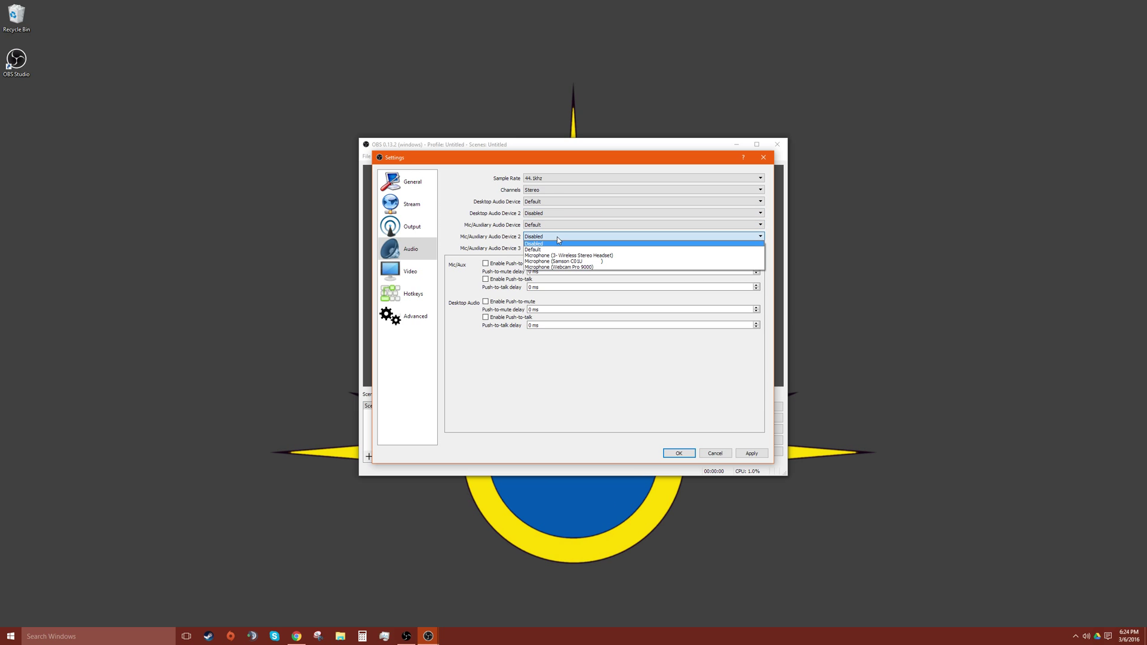
left_click(551, 236)
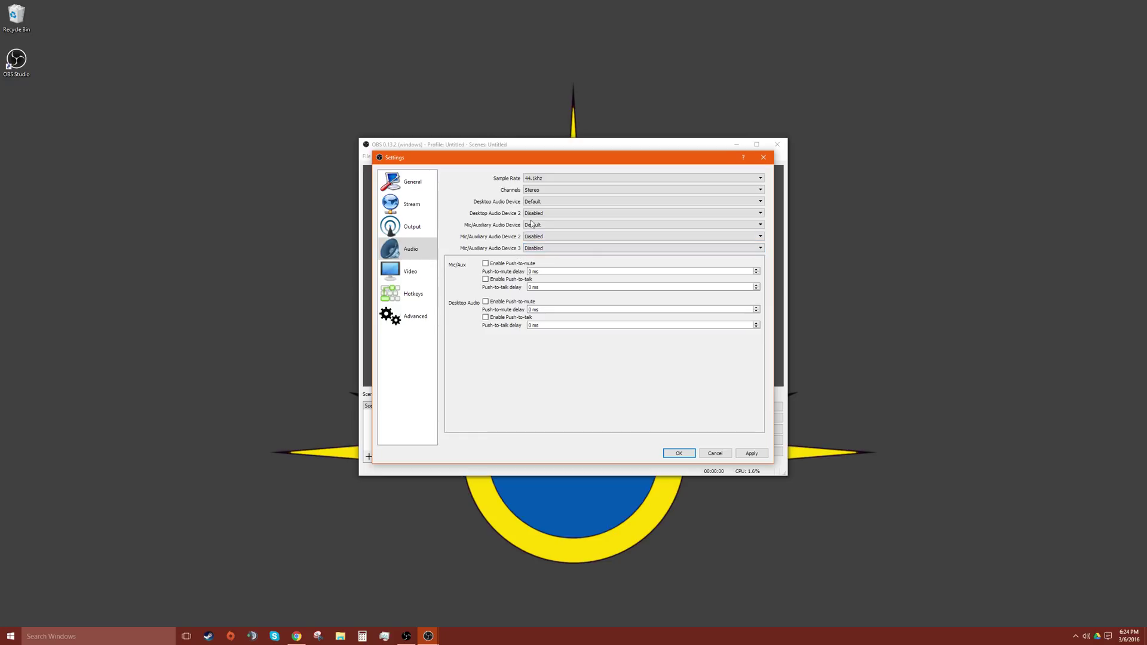
left_click(536, 226)
left_click(536, 226)
left_click(552, 202)
left_click(552, 205)
left_click(545, 225)
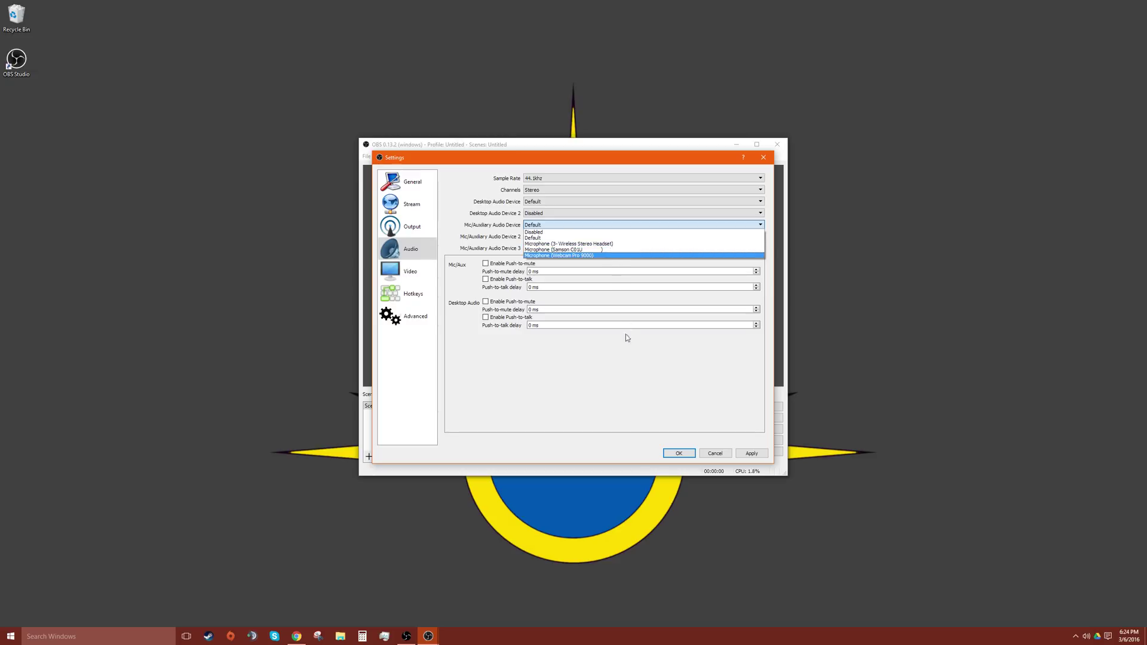
left_click(624, 358)
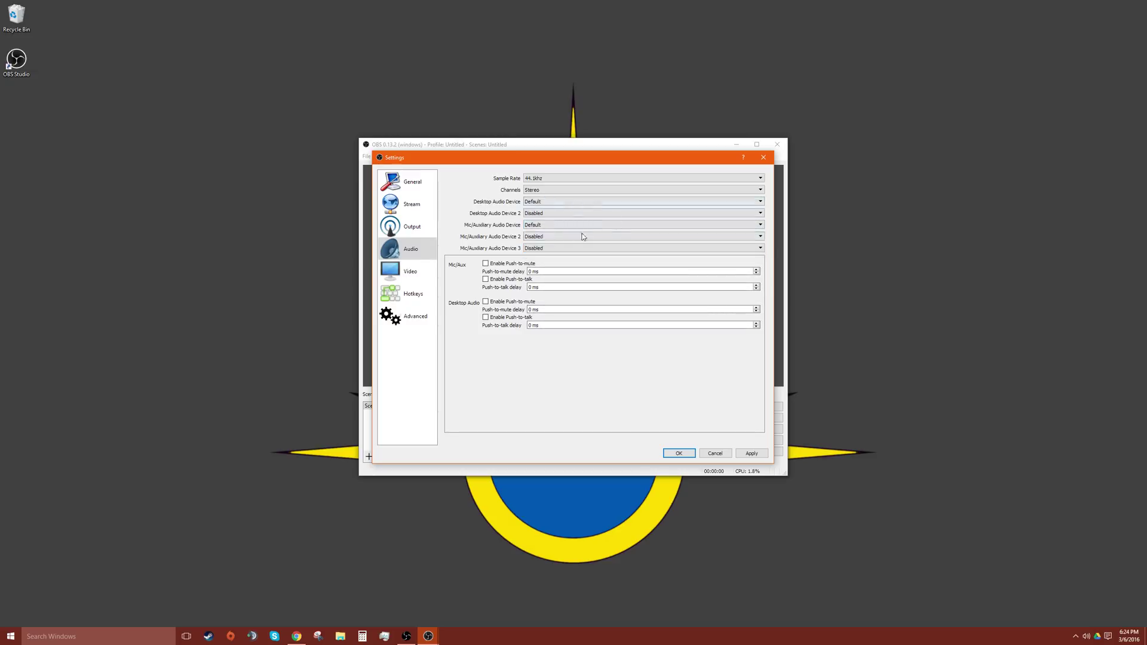
Step: Check the Windows recording devices, with a headset as default microphone, then close the Sound window
right_click(1088, 638)
left_click(1088, 611)
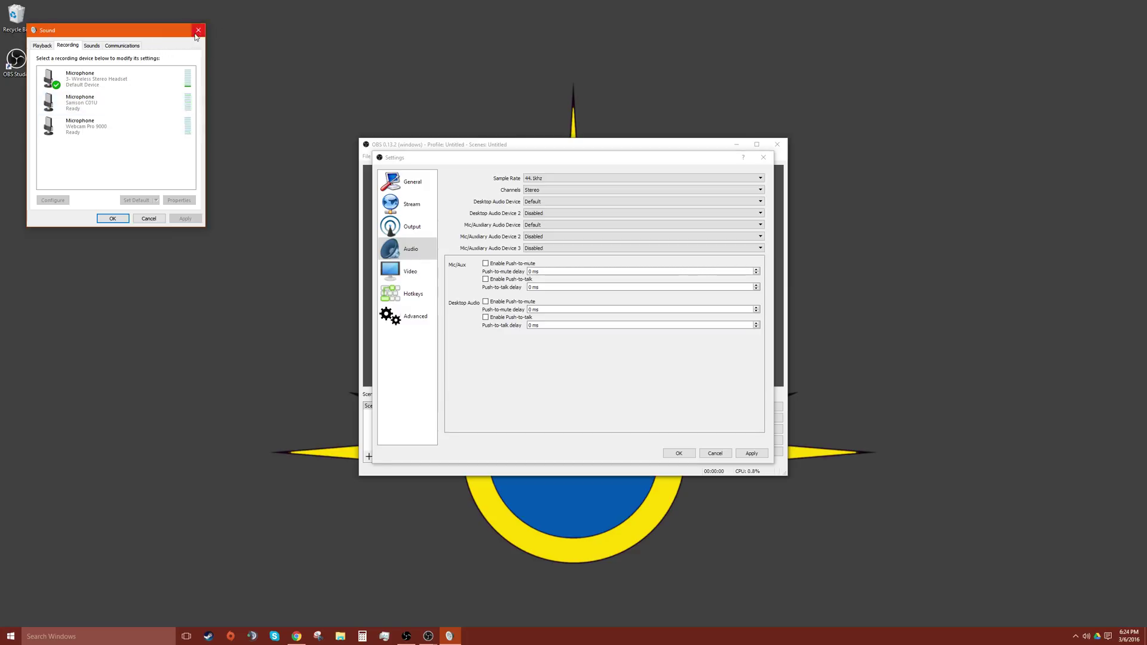
left_click(198, 30)
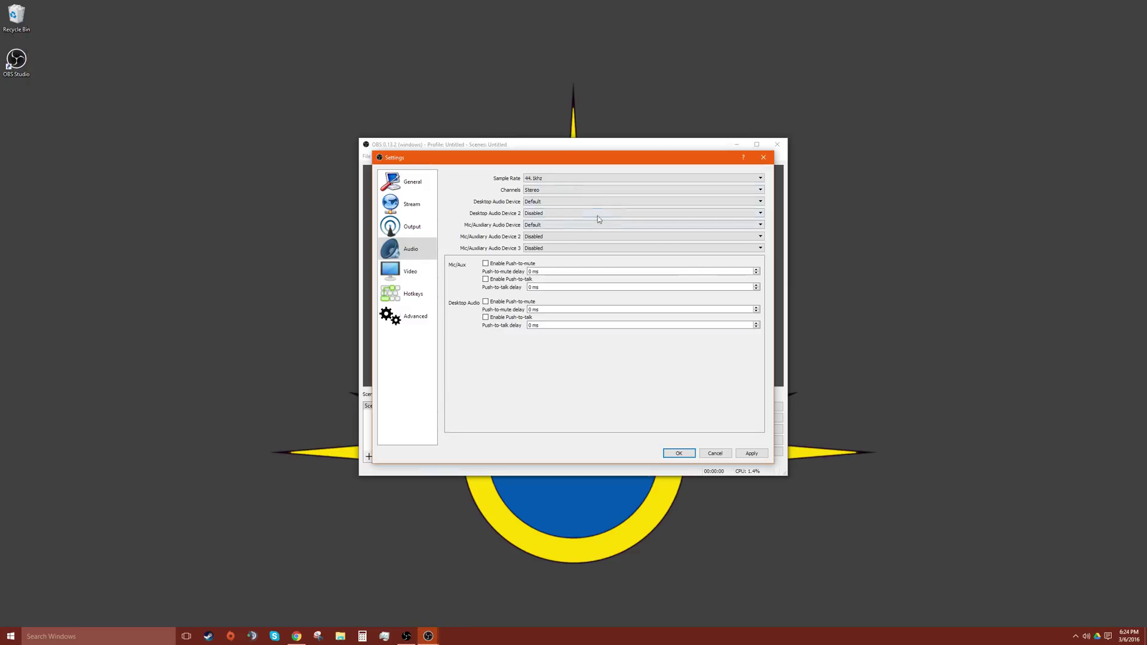
Step: Set the streaming video bitrate to 8000 and leave the recording path unchanged
left_click(421, 225)
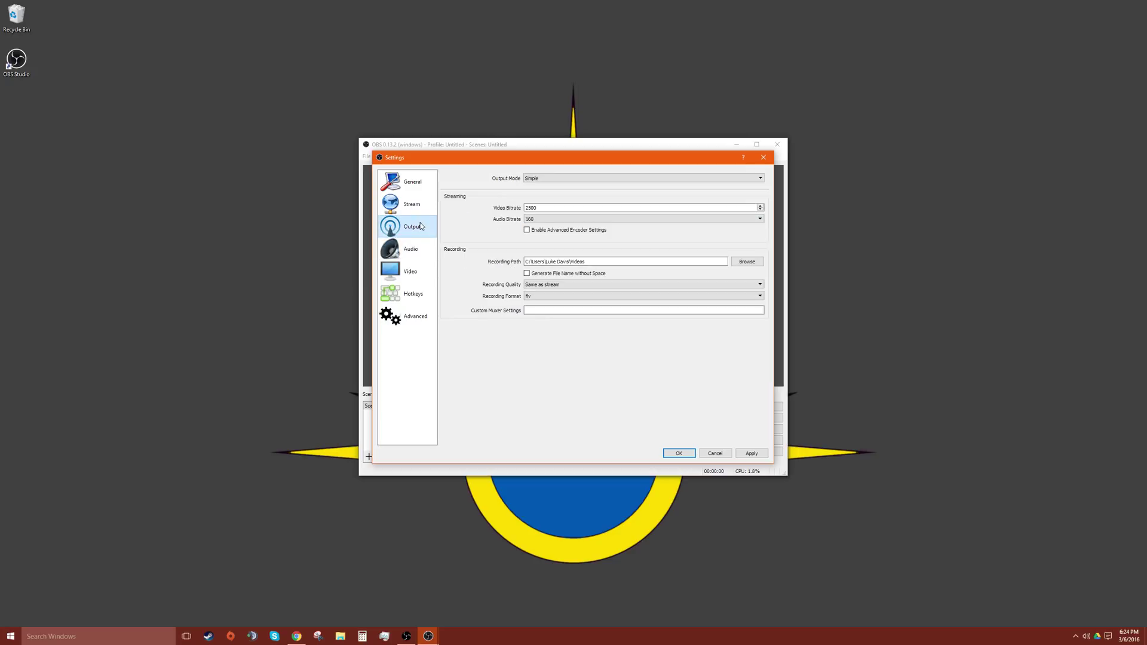
left_click(555, 209)
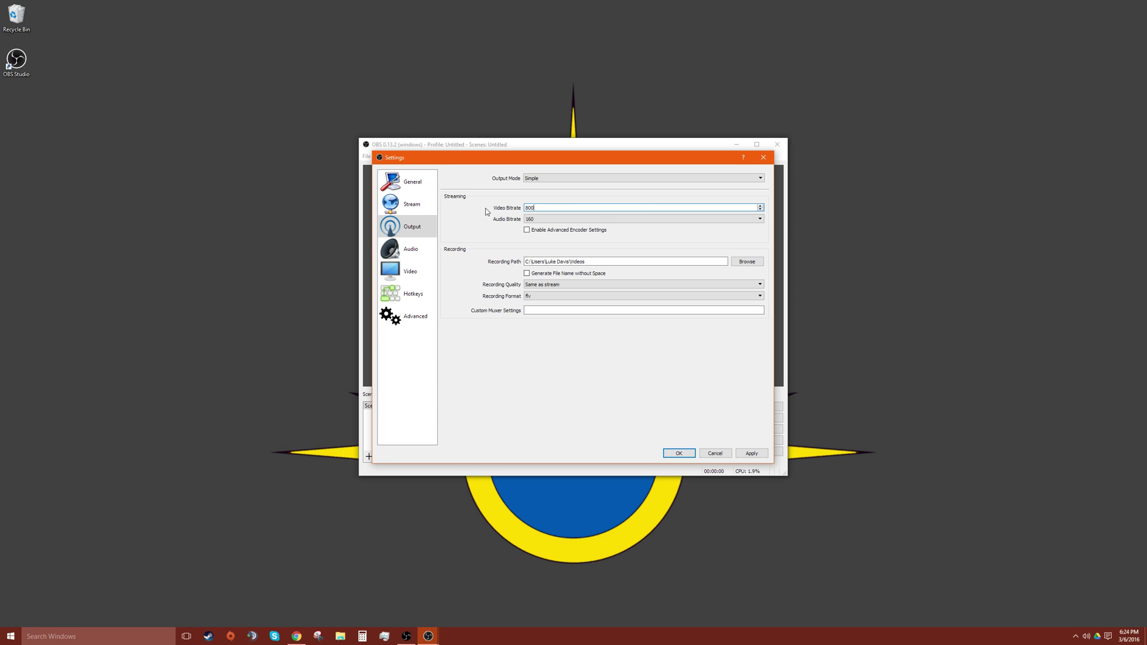
left_click(747, 262)
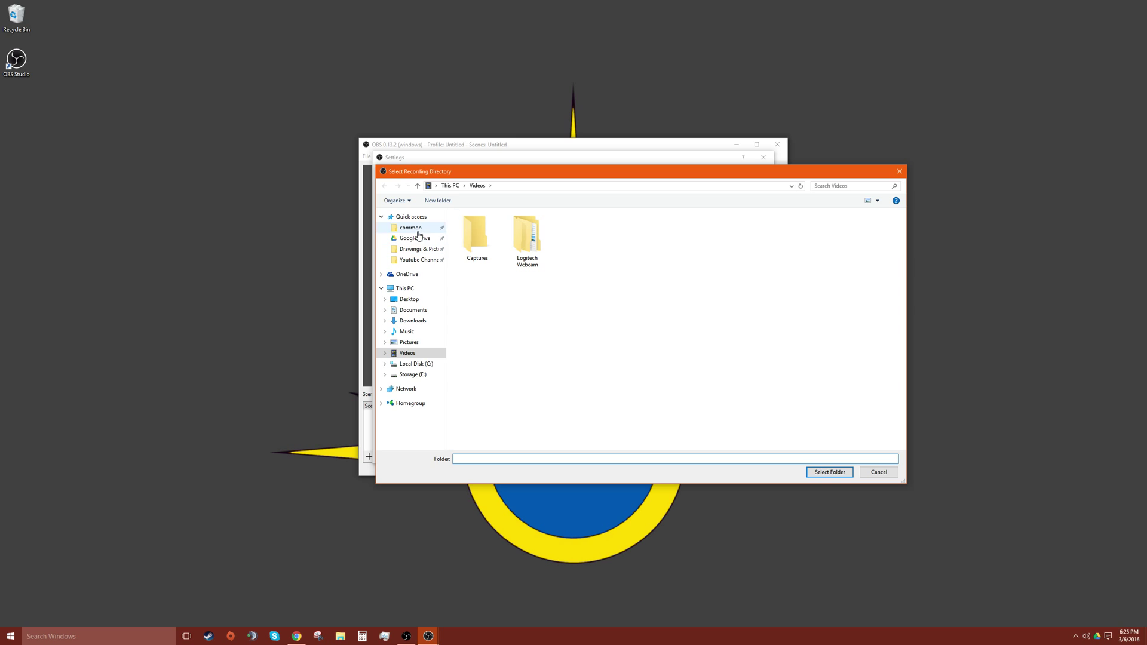
left_click(411, 300)
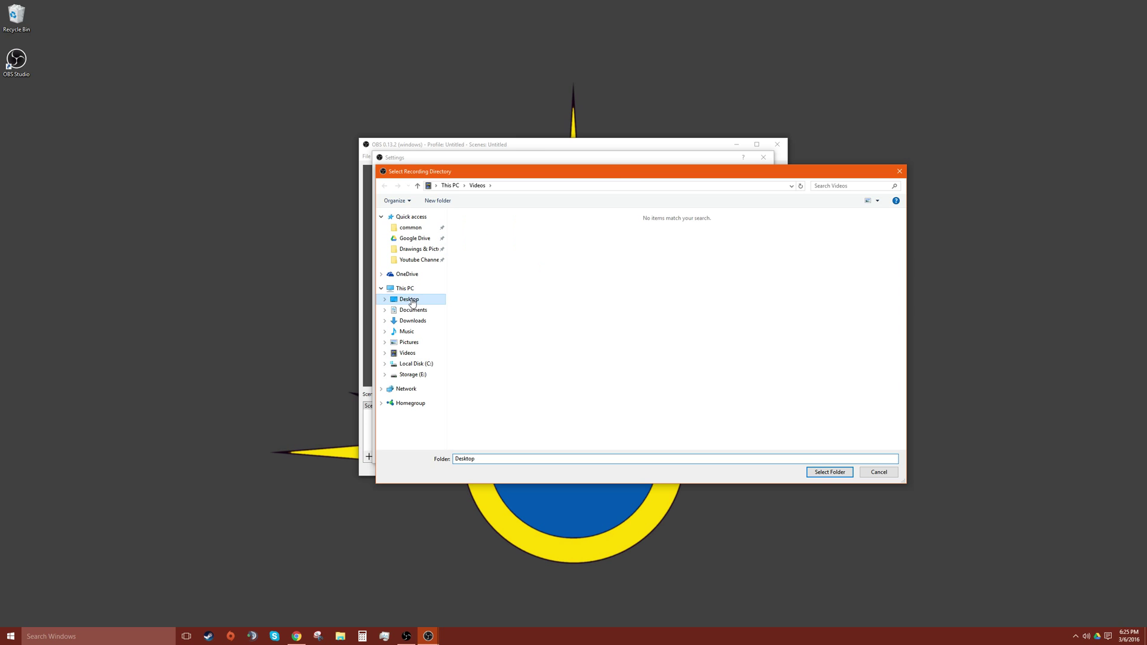
left_click(899, 172)
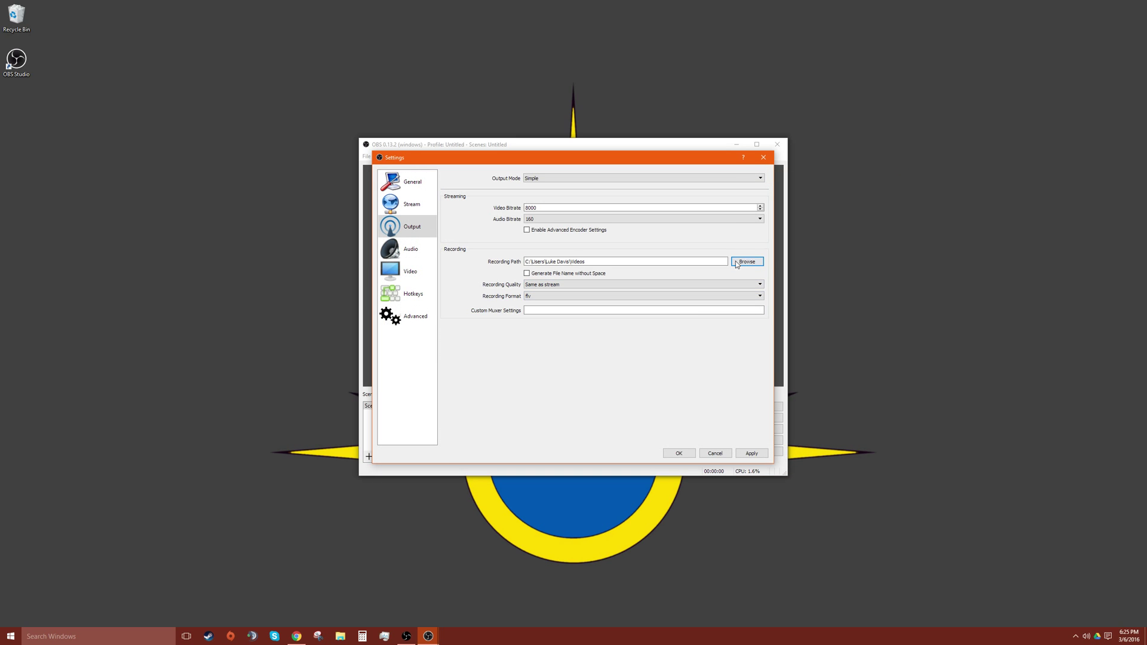
Step: Keep recording quality 'Same as stream' and the current recording format, then view Stream settings
left_click(677, 285)
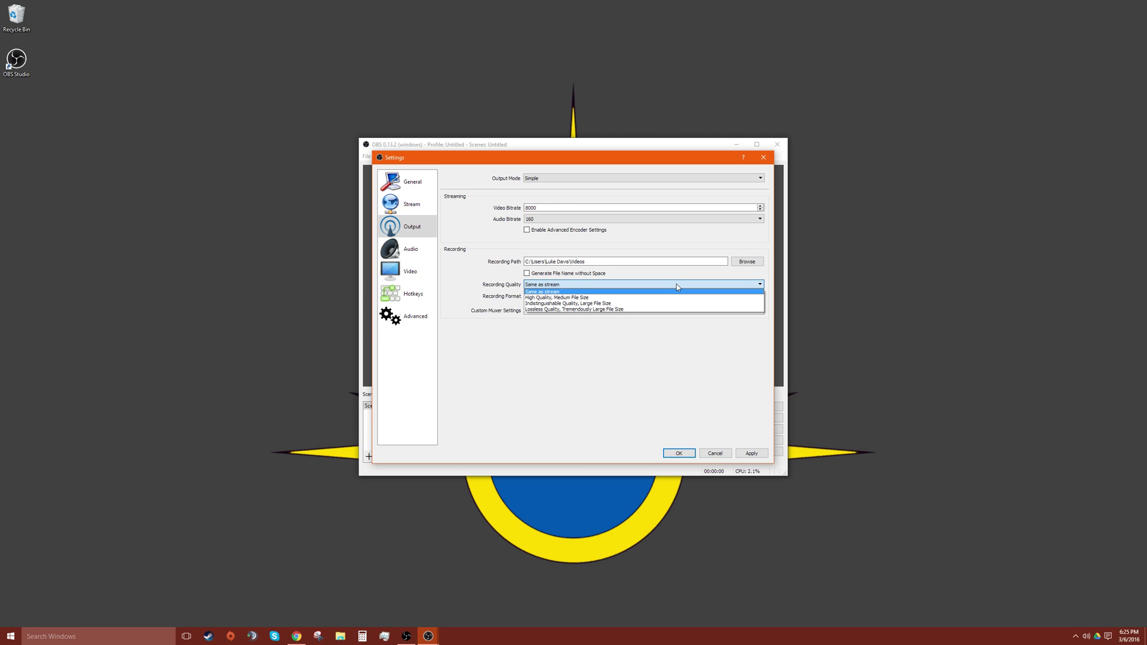
left_click(677, 285)
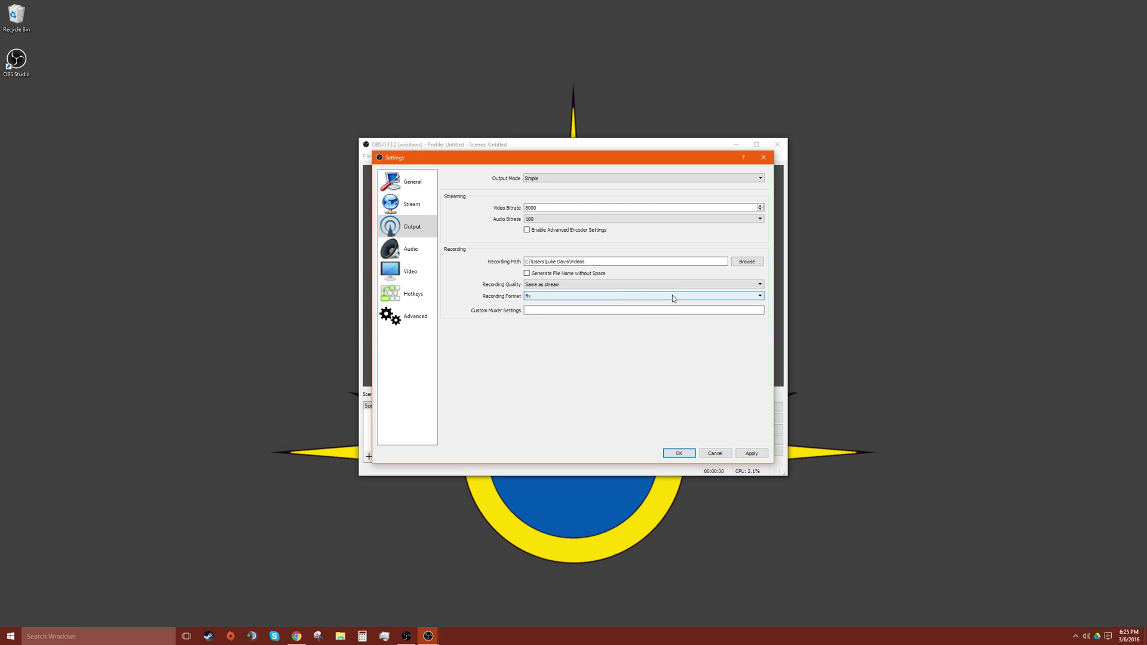
left_click(673, 297)
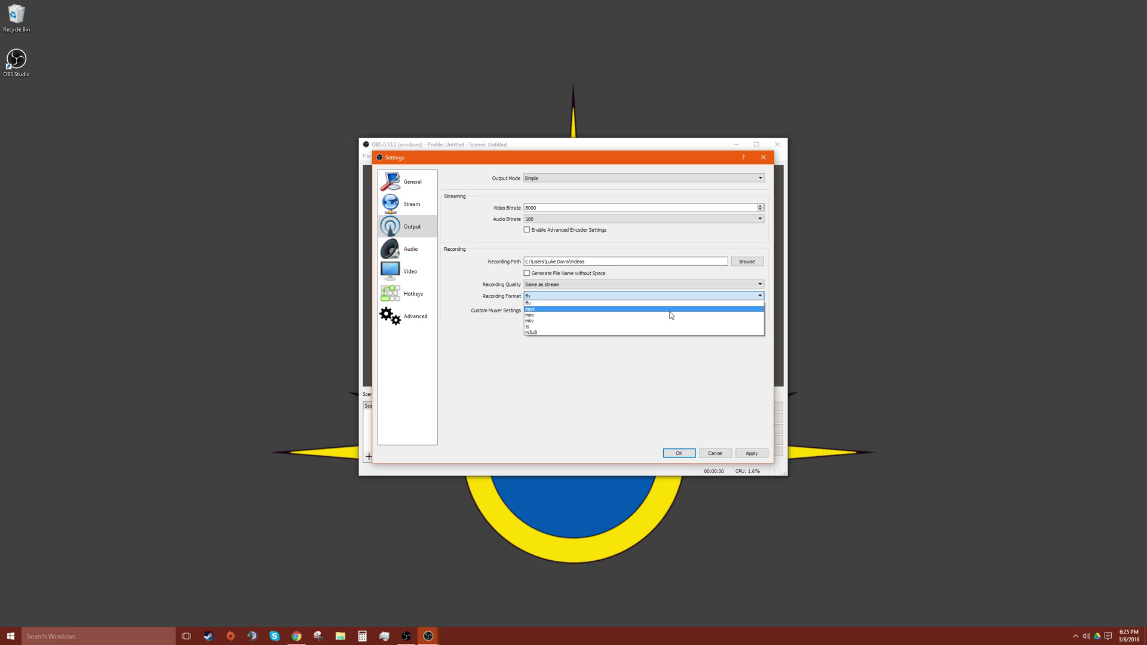
left_click(671, 286)
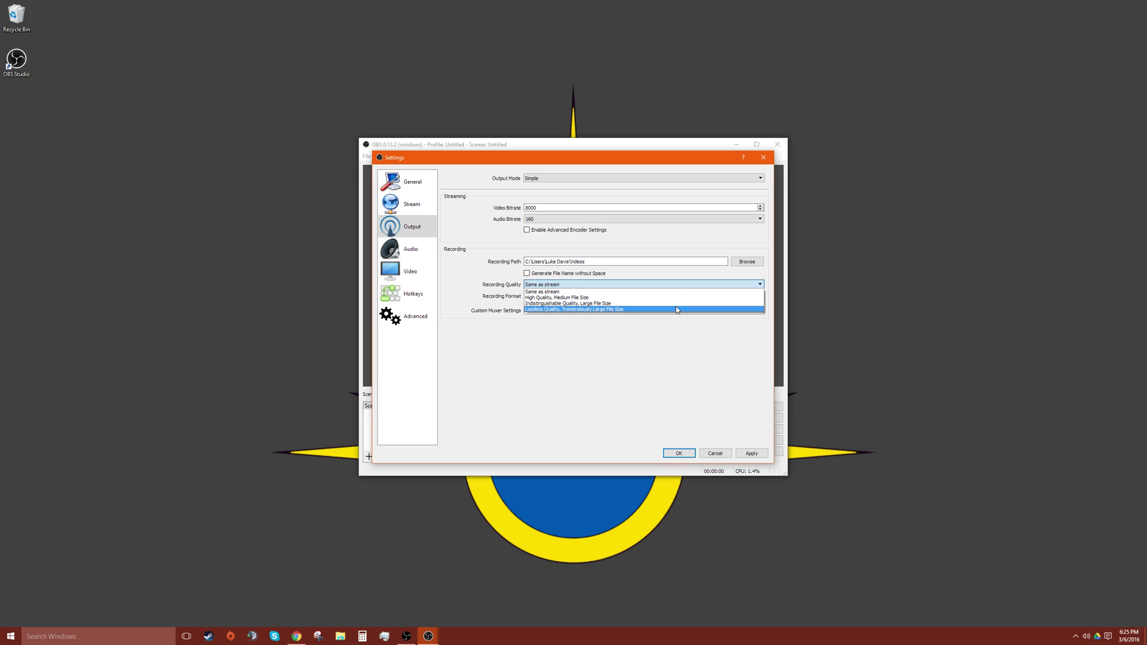
left_click(554, 289)
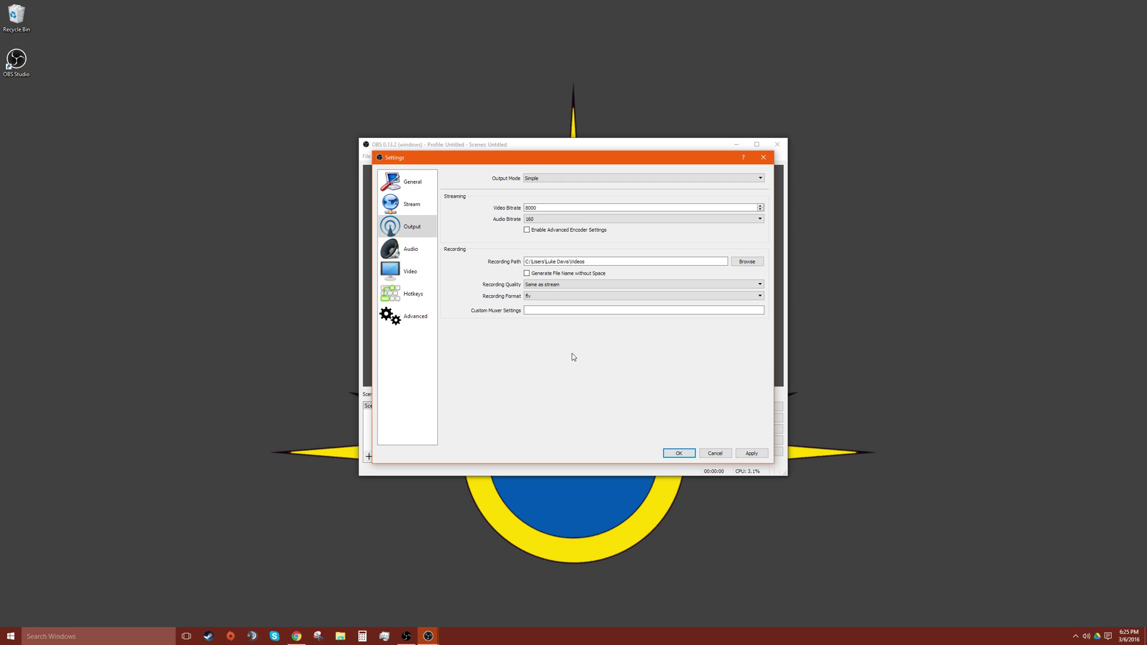
left_click(422, 208)
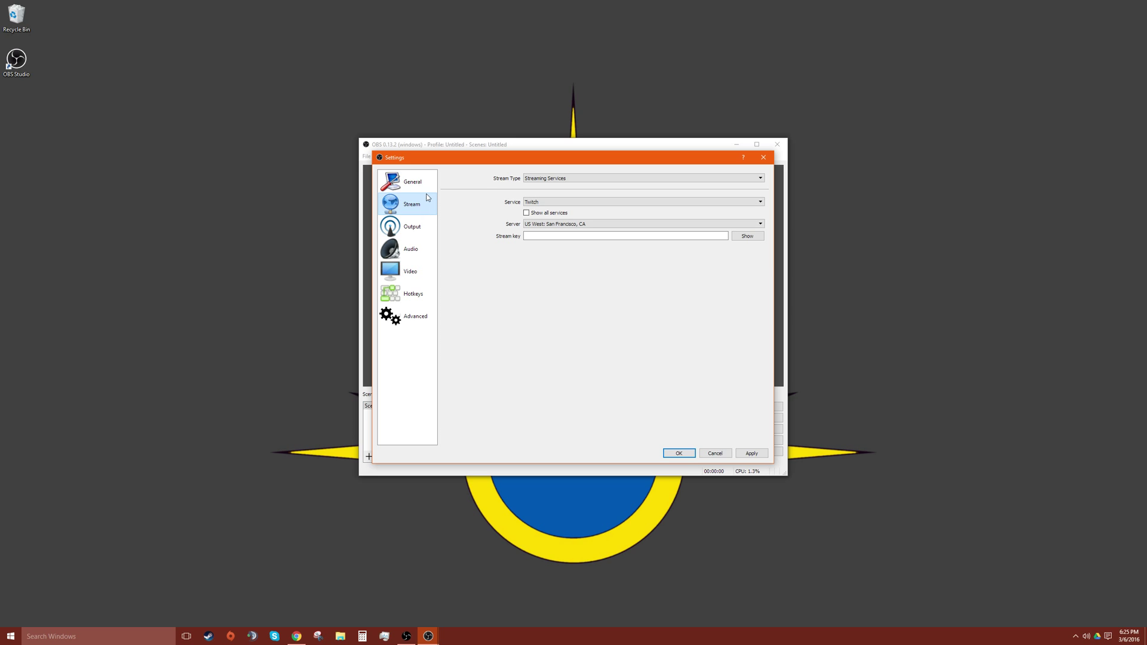
Step: Save the settings and stretch the Chrome capture to span the full preview canvas
left_click(426, 186)
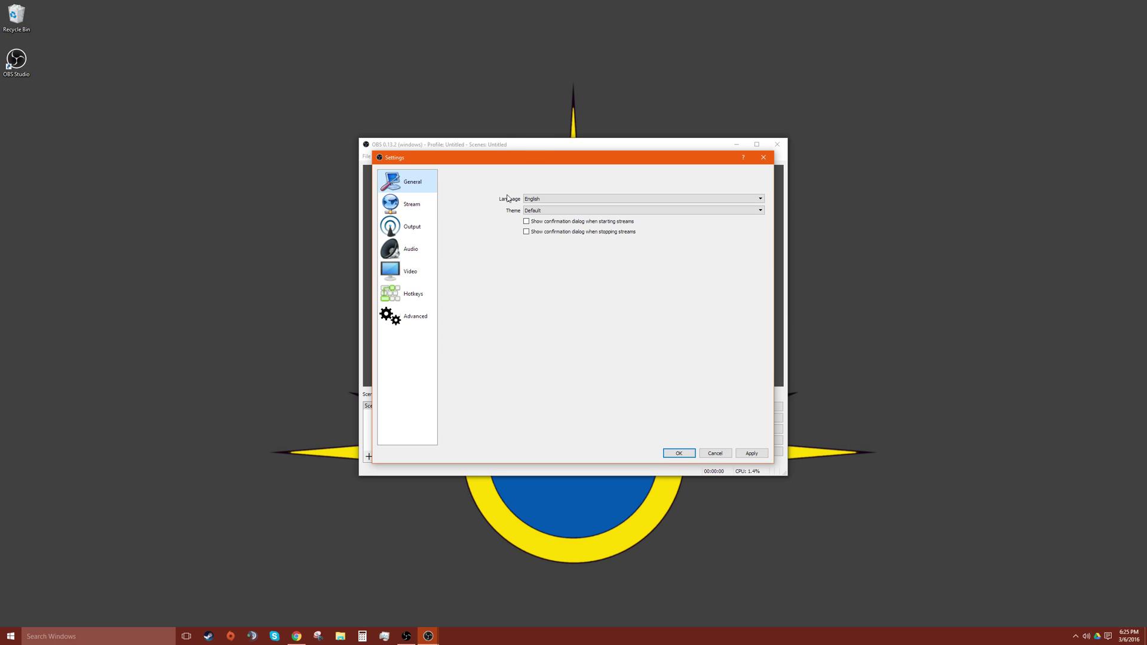
left_click(679, 453)
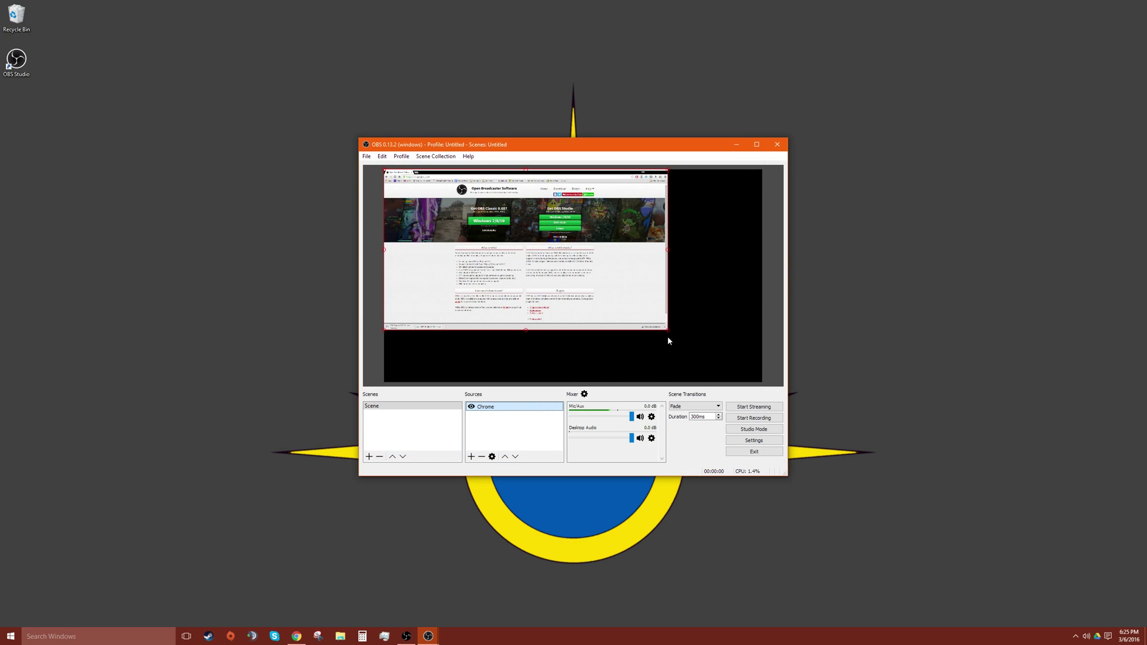
left_click_drag(672, 334, 765, 386)
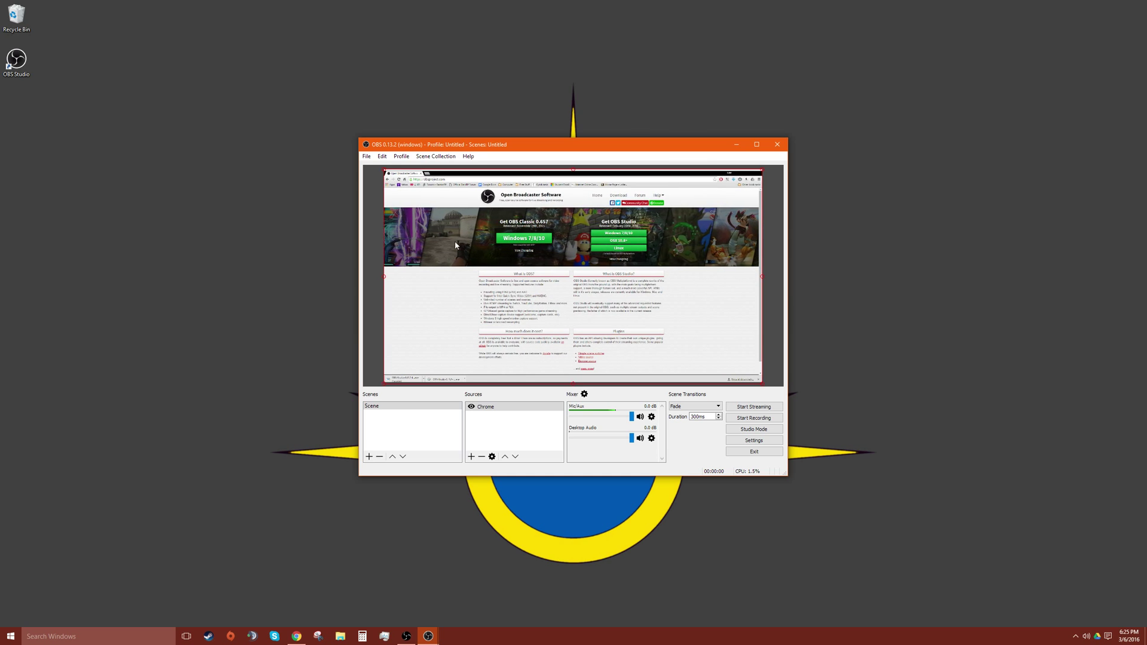
left_click(399, 158)
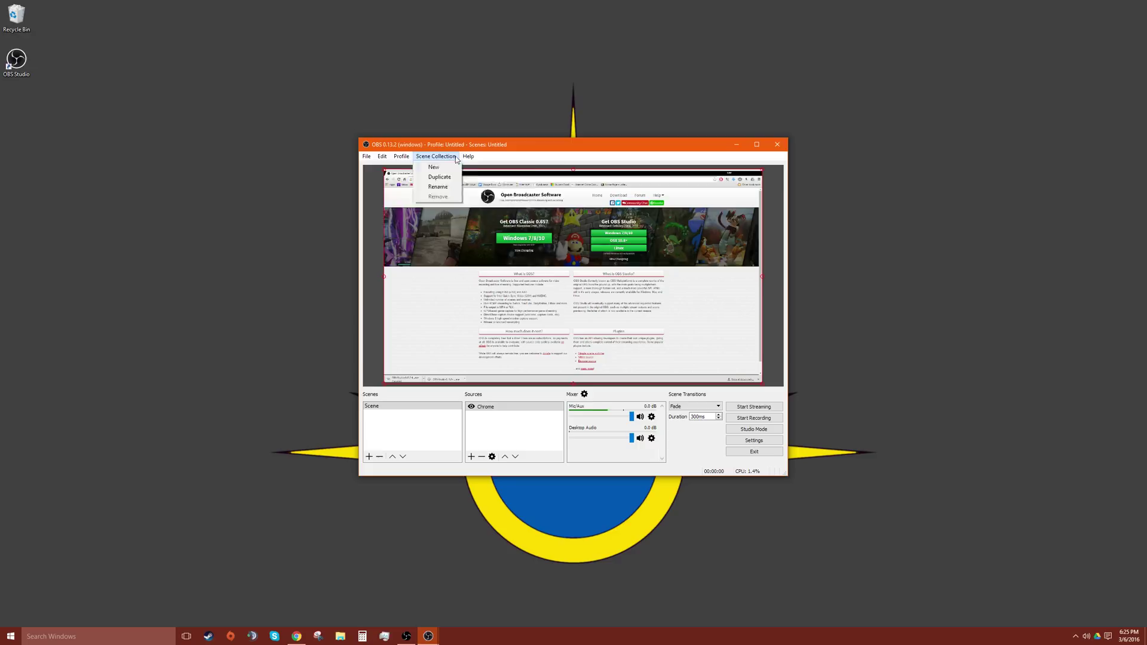
mouse_move(381, 159)
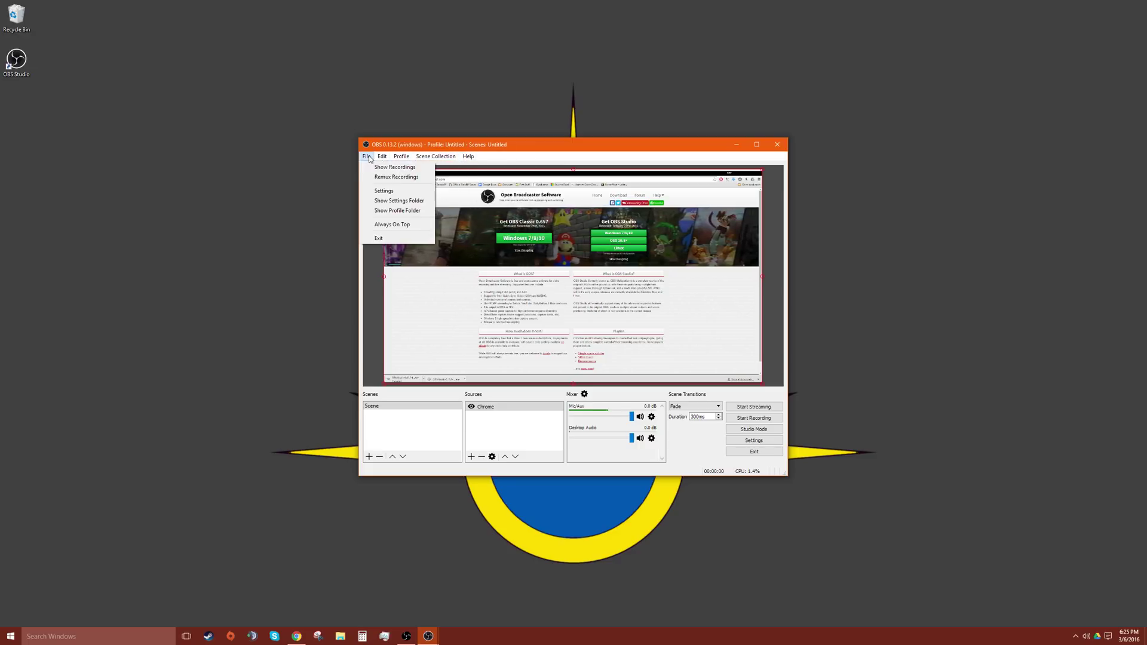
left_click(383, 191)
left_click(413, 294)
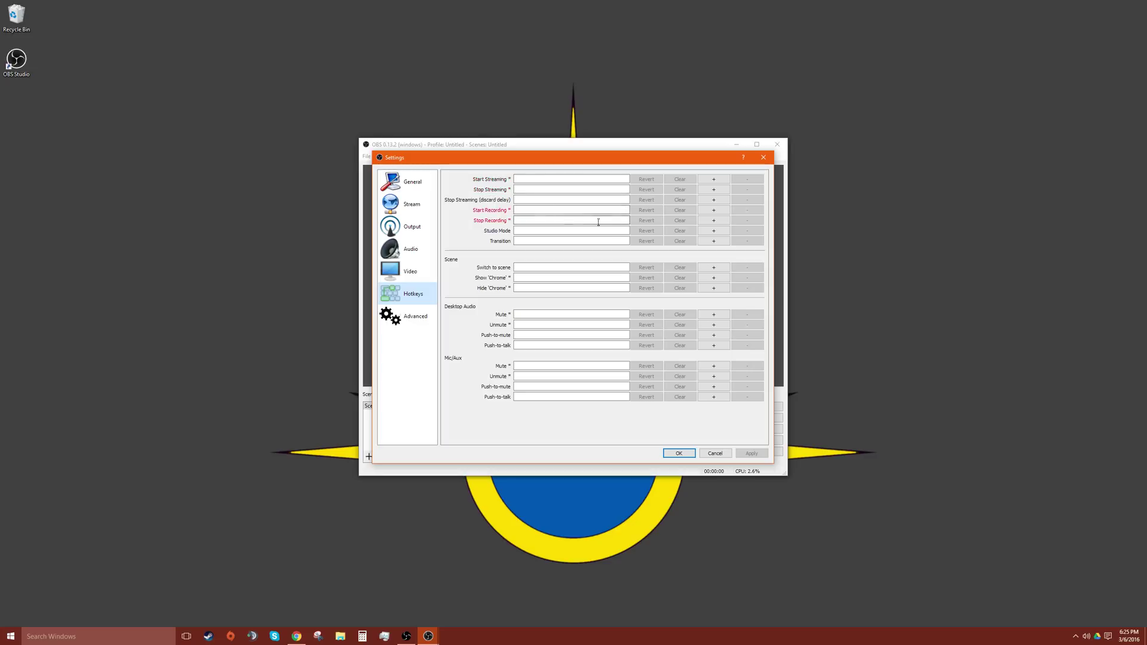
left_click(572, 211)
left_click(544, 210)
left_click(545, 210)
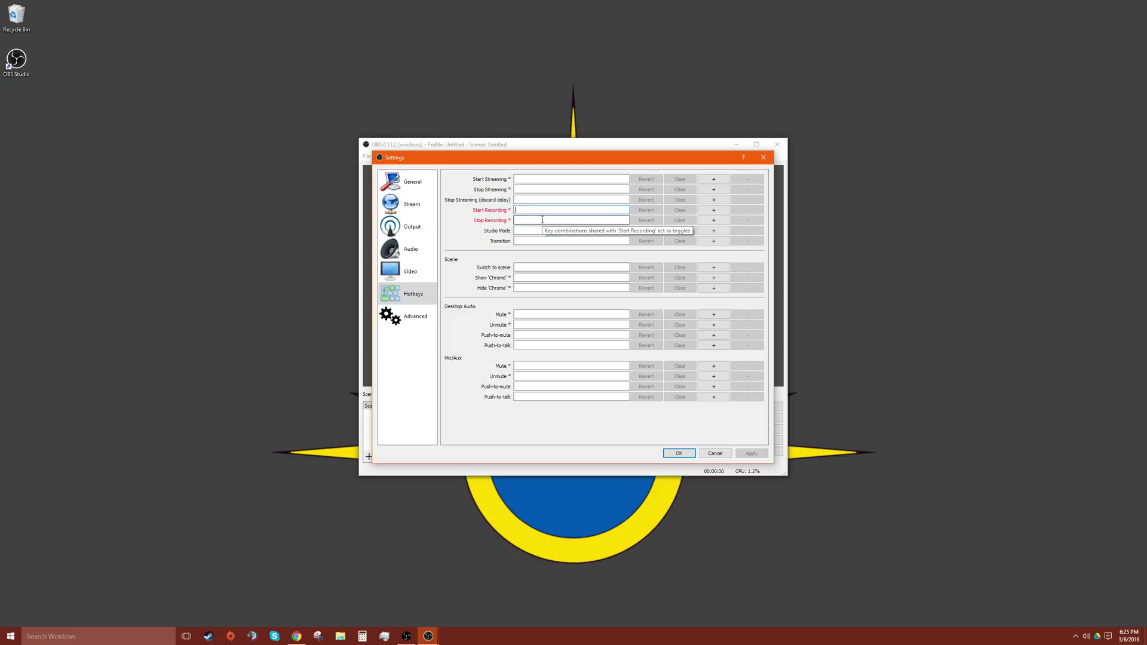
left_click(538, 221)
left_click(716, 453)
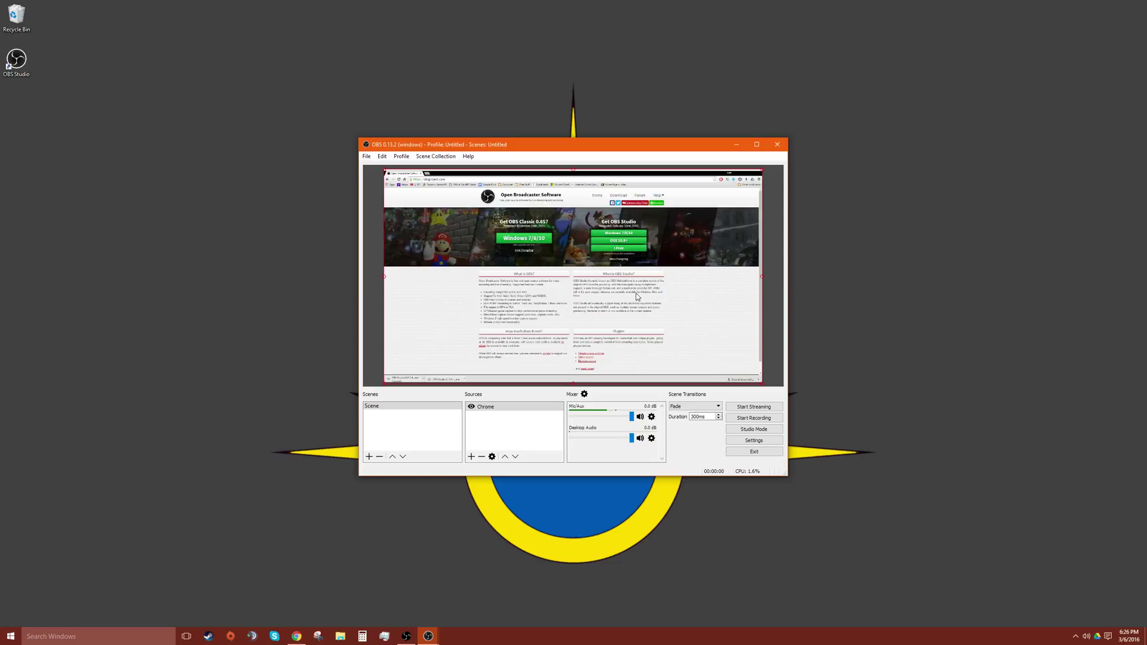